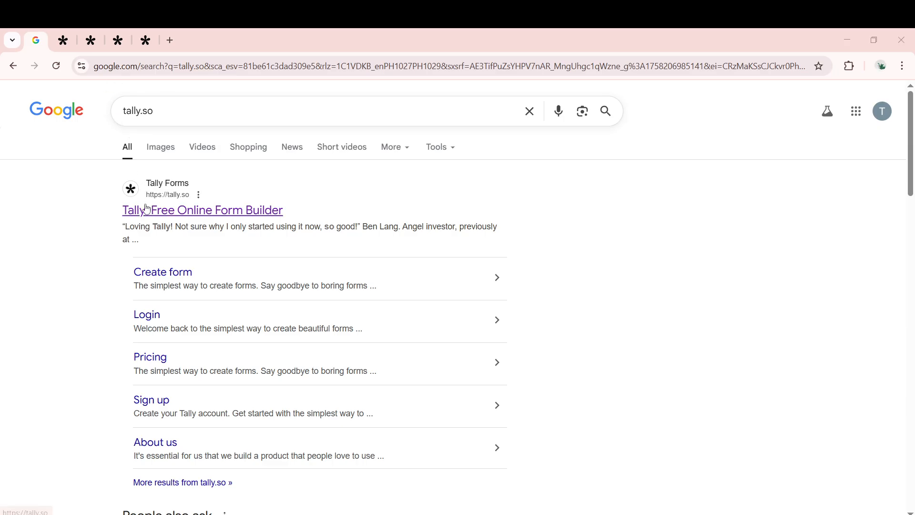
Look over the Tally homepage.
{"action": "left_click", "coordinate": [64, 41]}
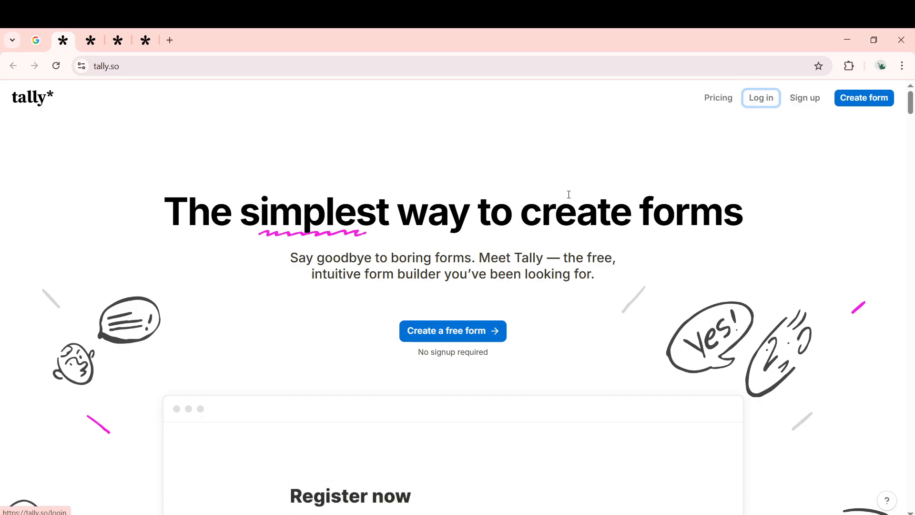
{"action": "scroll", "coordinate": [531, 269], "scroll_direction": "down", "scroll_amount": 5}
{"action": "scroll", "coordinate": [531, 270], "scroll_direction": "up", "scroll_amount": 5}
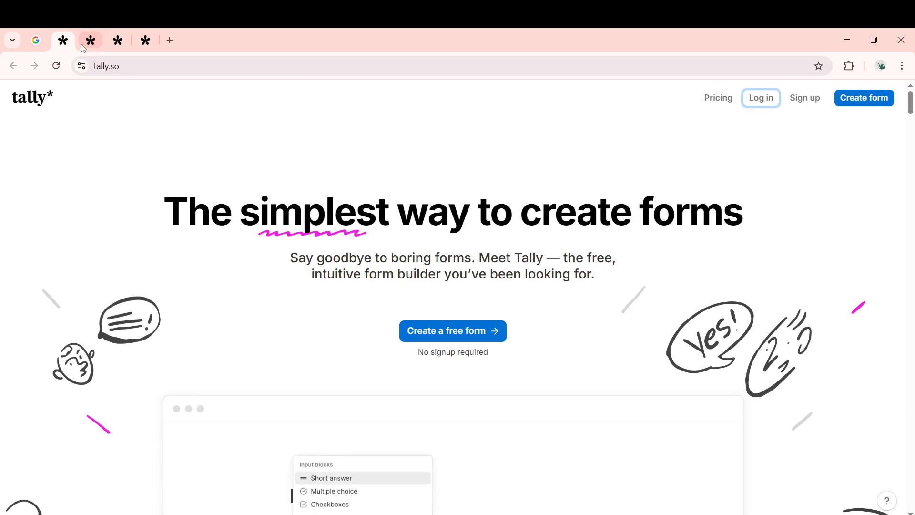
Open the Online Trivia Quiz form in the editor and review its questions and conditional logic through to the last page.
{"action": "left_click", "coordinate": [115, 41]}
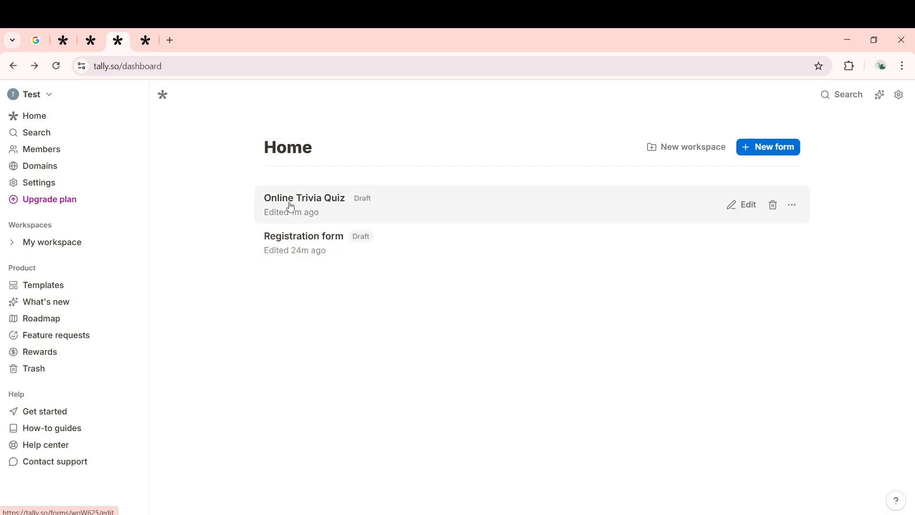
{"action": "left_click", "coordinate": [146, 43]}
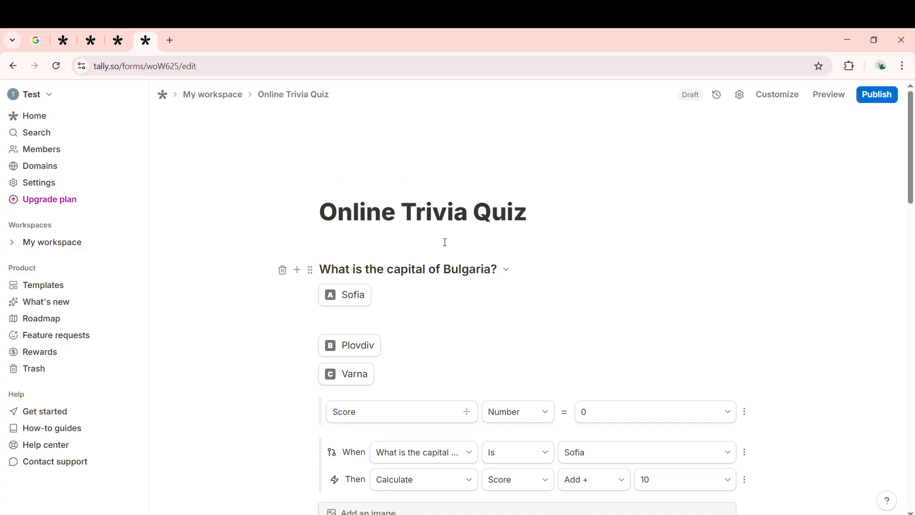
{"action": "scroll", "coordinate": [454, 234], "scroll_direction": "down", "scroll_amount": 15}
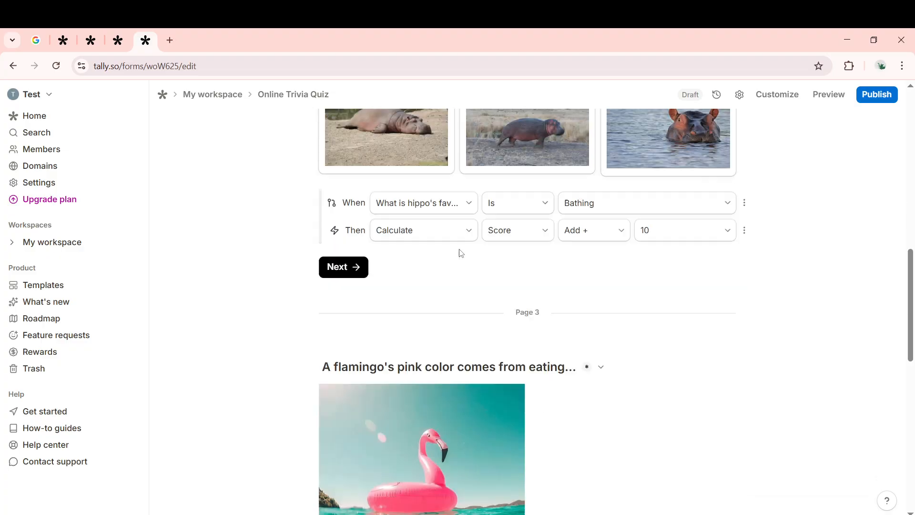
{"action": "scroll", "coordinate": [447, 264], "scroll_direction": "down", "scroll_amount": 10}
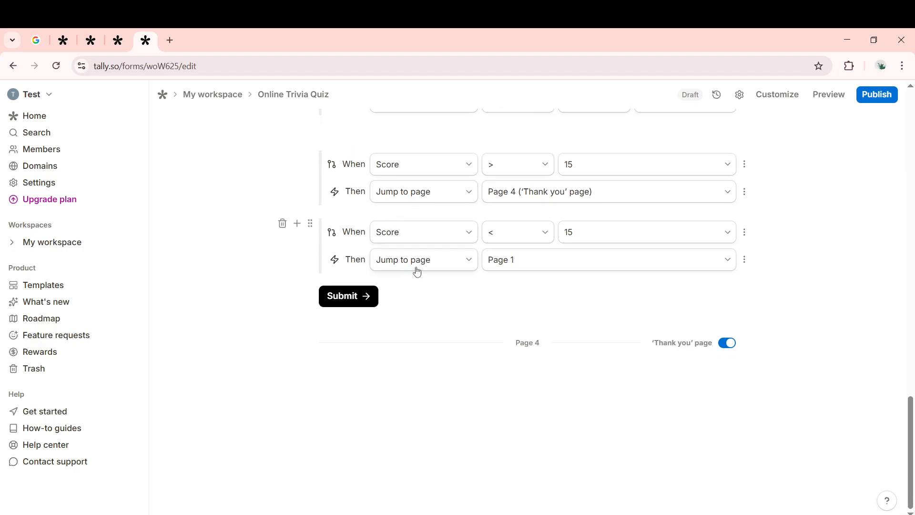
Insert another 'Thank you' page below page 4 at the end of the quiz.
{"action": "left_click", "coordinate": [482, 378]}
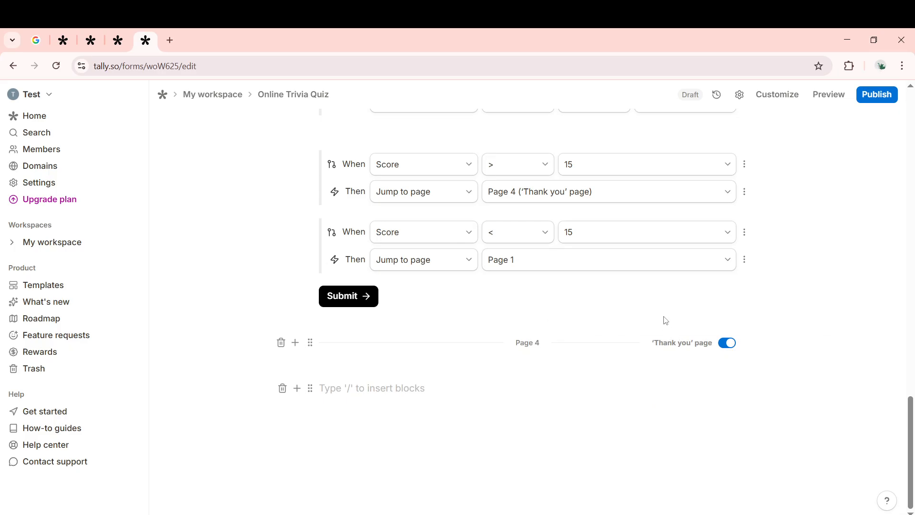
{"action": "type", "text": "/TH"}
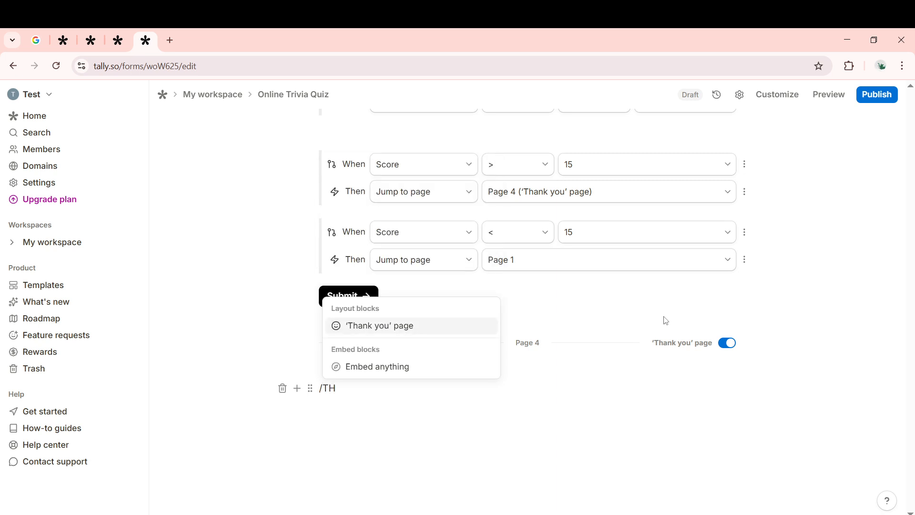
{"action": "key", "text": "Return"}
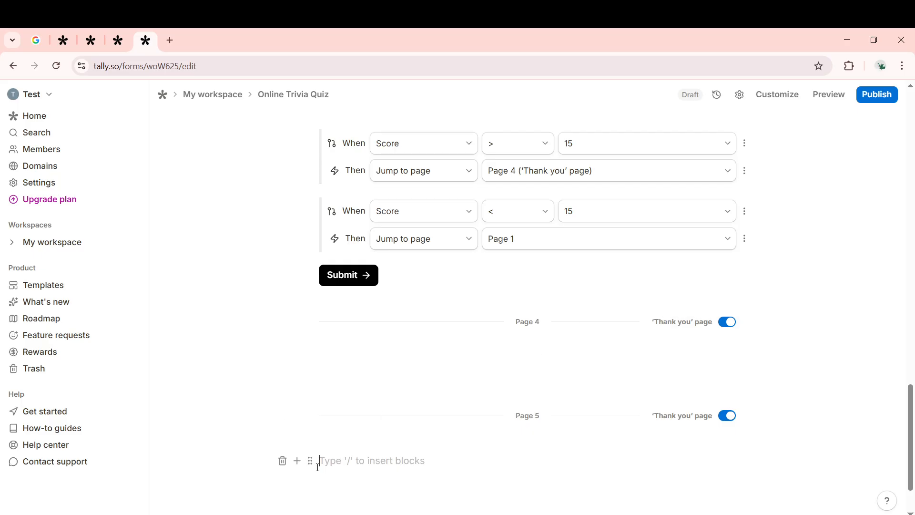
Add a text block reading THANKS to the 'Thank you' page 5.
{"action": "scroll", "coordinate": [366, 459], "scroll_direction": "down", "scroll_amount": 1}
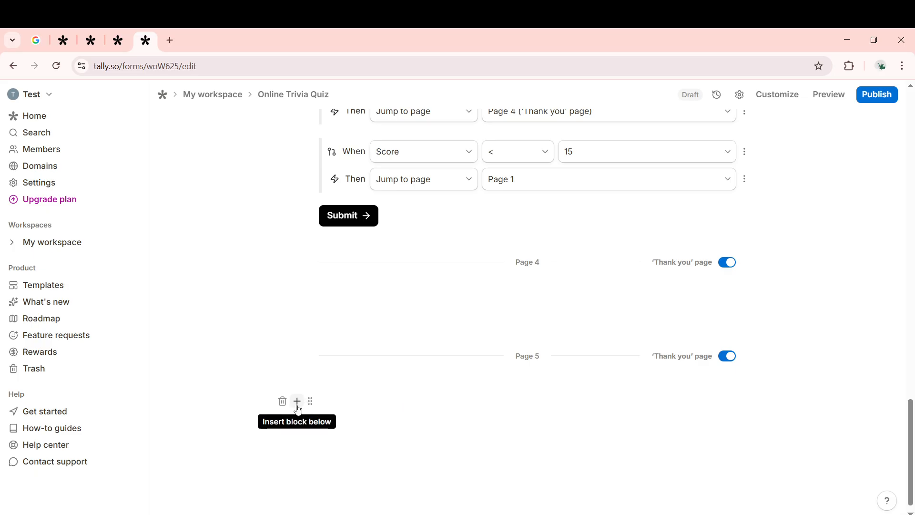
{"action": "left_click", "coordinate": [297, 402]}
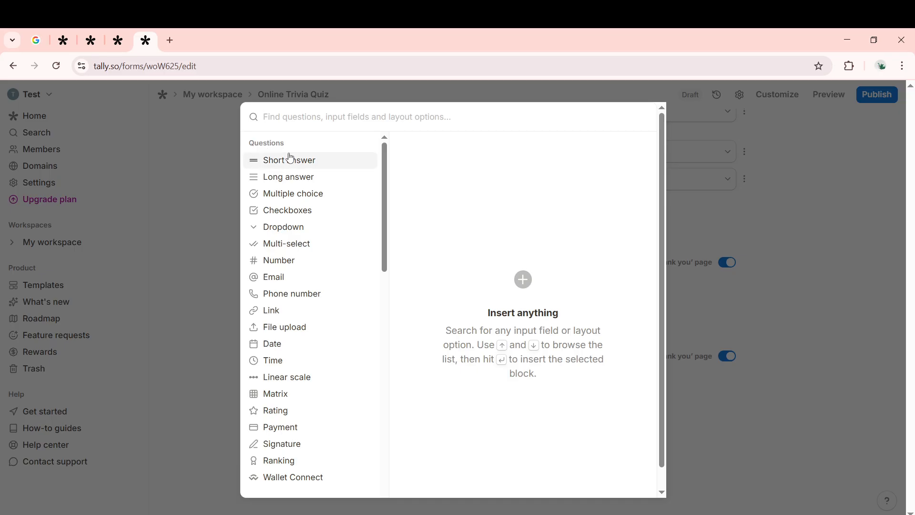
{"action": "type", "text": "TEXT"}
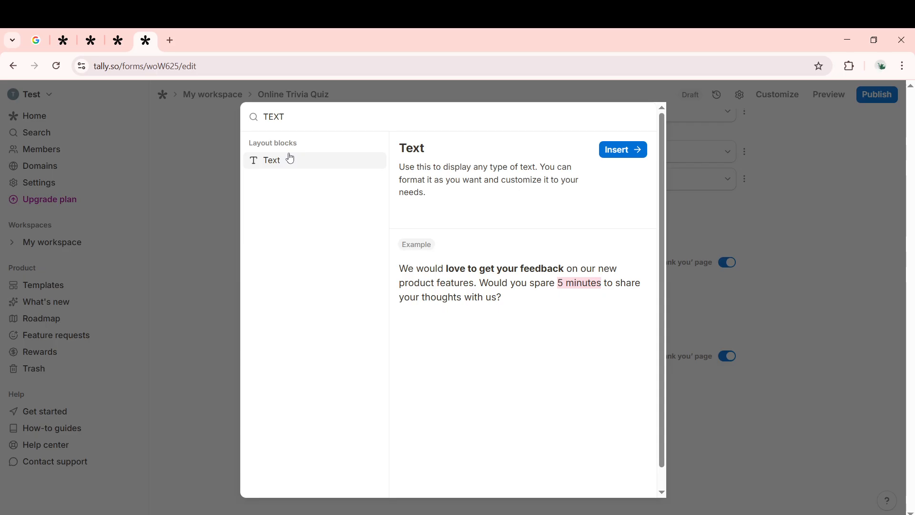
{"action": "left_click", "coordinate": [617, 151]}
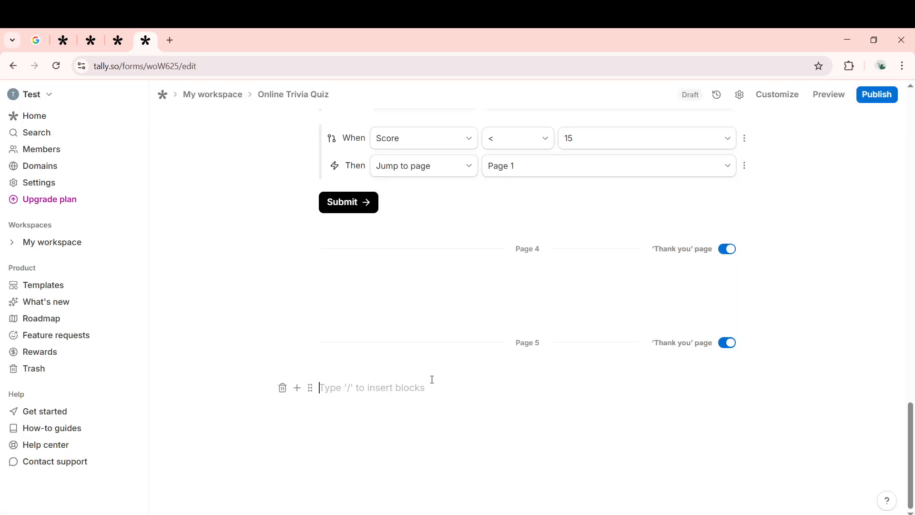
{"action": "left_click", "coordinate": [403, 399]}
{"action": "type", "text": "tHANKS"}
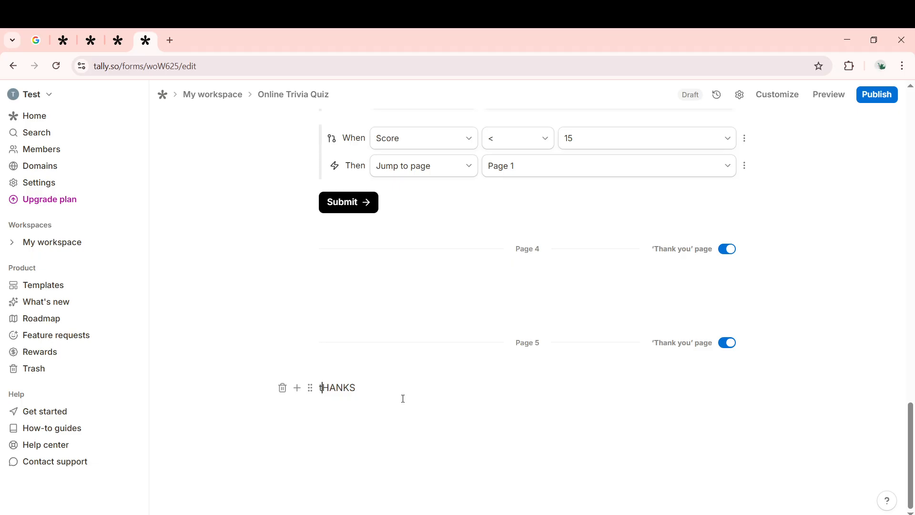
{"action": "key", "text": "BackSpace"}
{"action": "type", "text": "T"}
Insert an image block below the THANKS text, leaving it without a picture.
{"action": "left_click", "coordinate": [298, 388]}
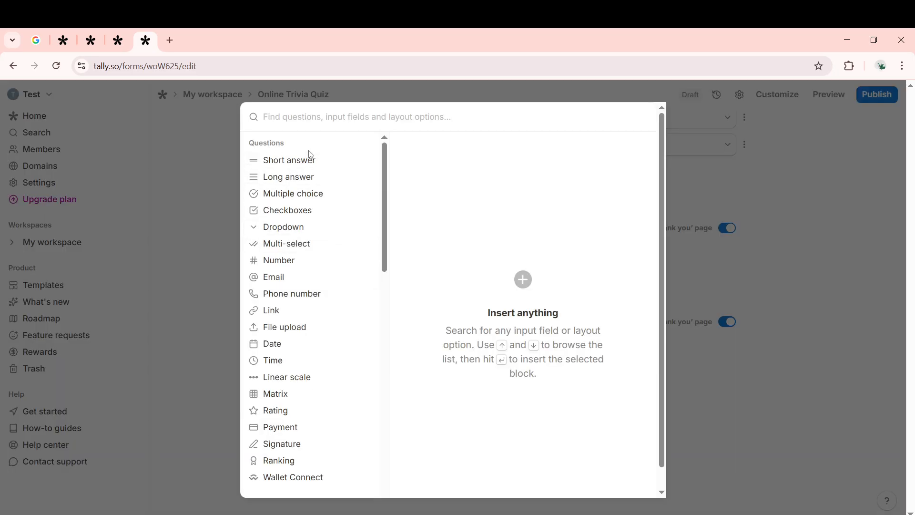
{"action": "type", "text": "IMAGE"}
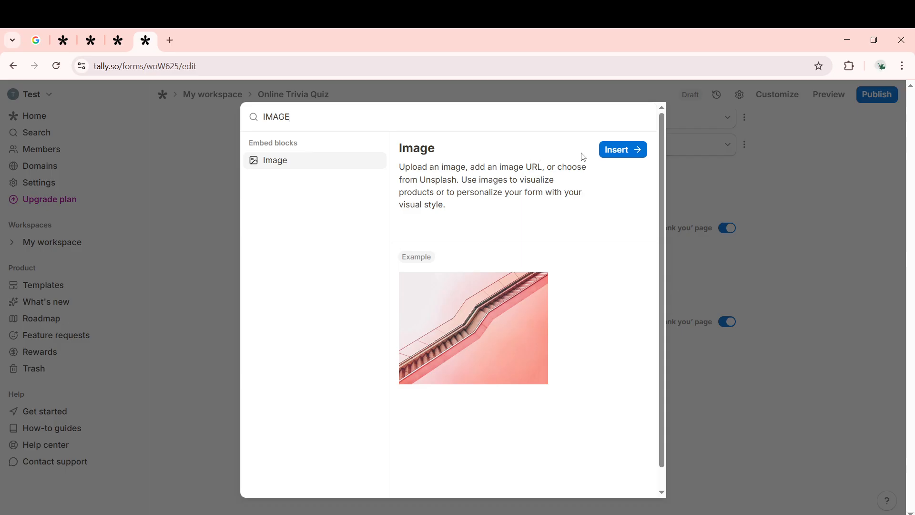
{"action": "left_click", "coordinate": [619, 154]}
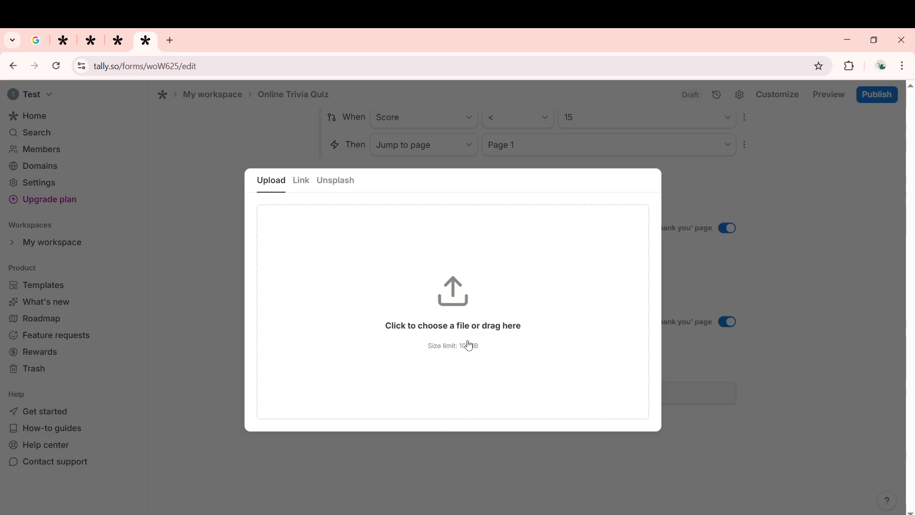
{"action": "left_click", "coordinate": [660, 443]}
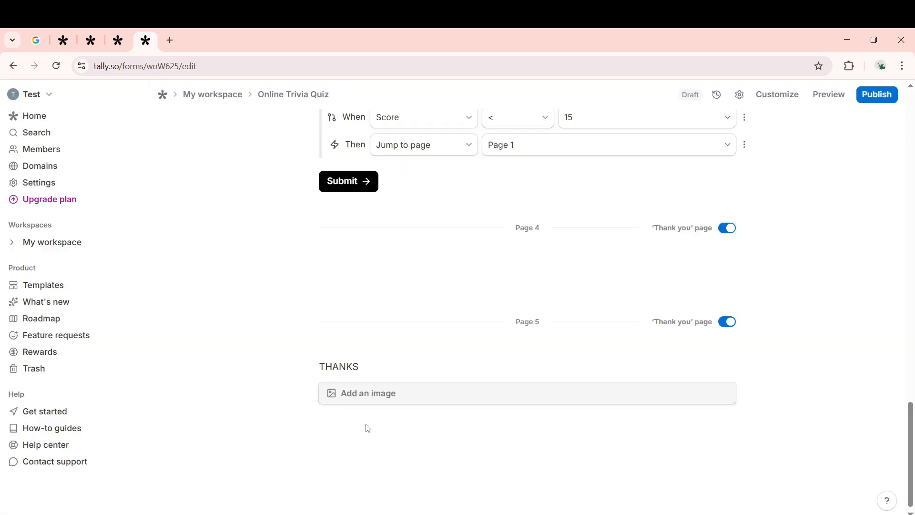
Insert a Link question below the image block on page 5.
{"action": "left_click", "coordinate": [333, 422]}
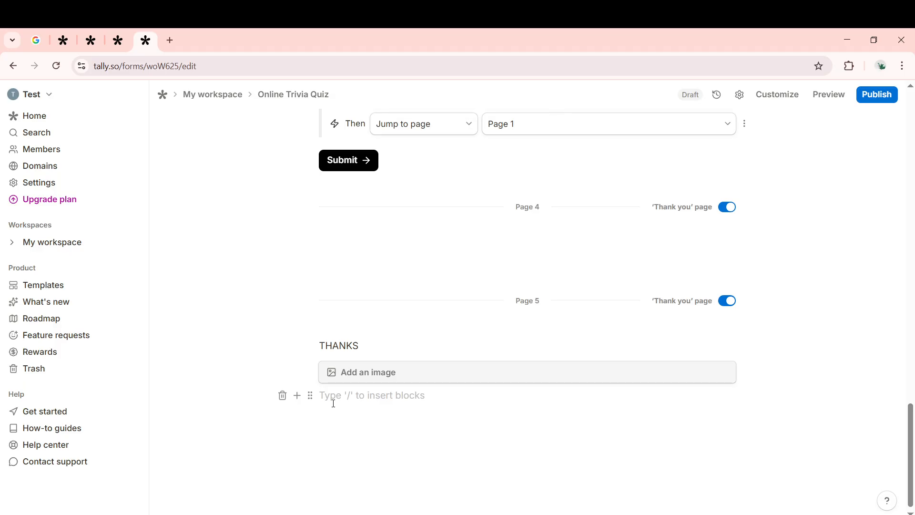
{"action": "type", "text": "/"}
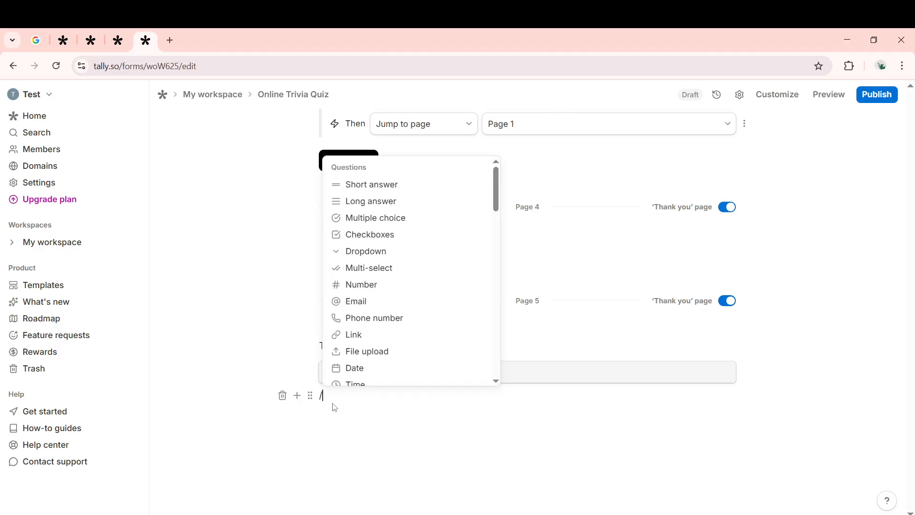
{"action": "type", "text": "LIN"}
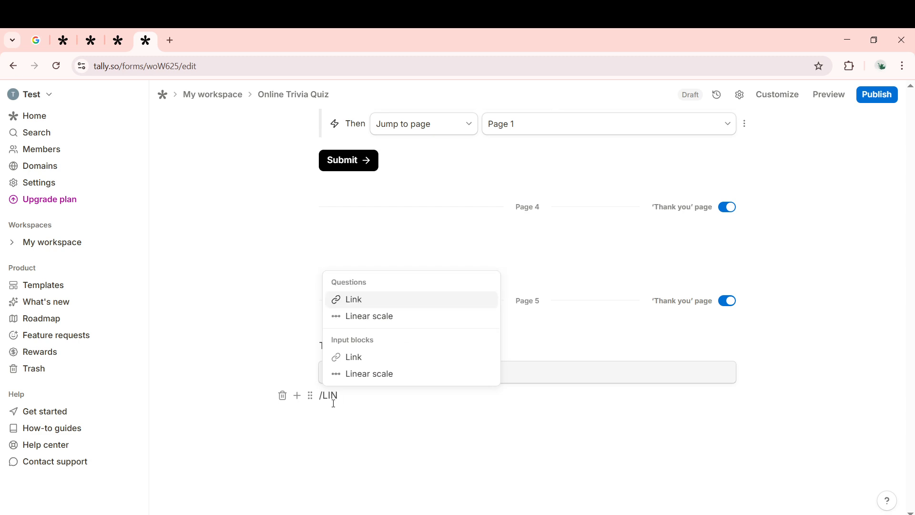
{"action": "key", "text": "Return"}
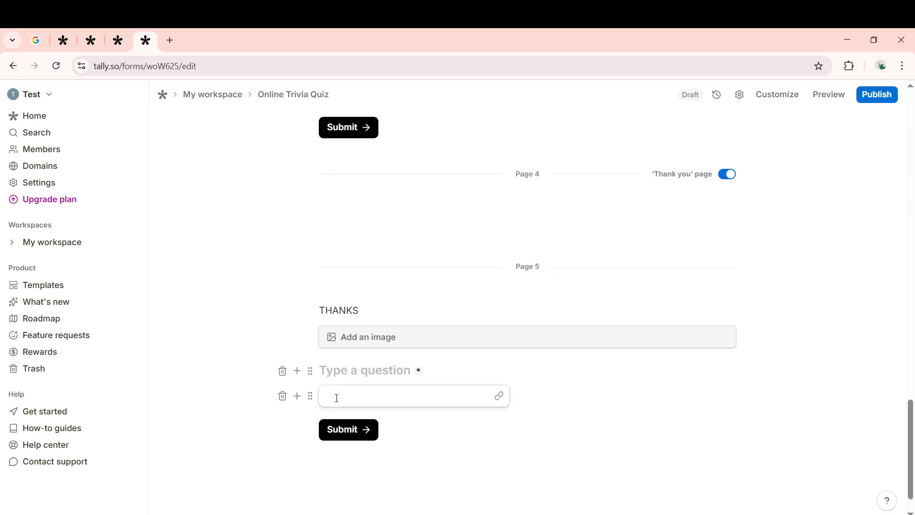
{"action": "left_click", "coordinate": [336, 398]}
Search the insertable blocks for MED on a new line below the link field, without inserting one.
{"action": "left_click", "coordinate": [454, 422]}
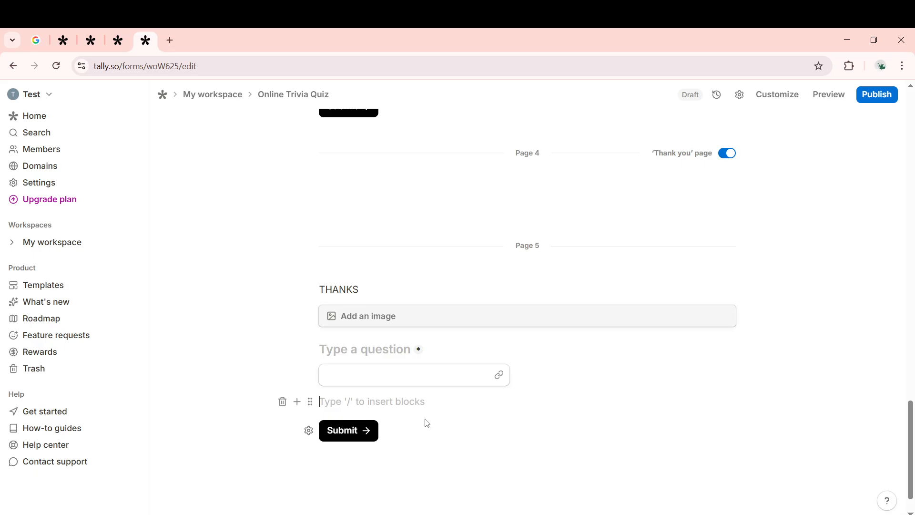
{"action": "type", "text": "/"}
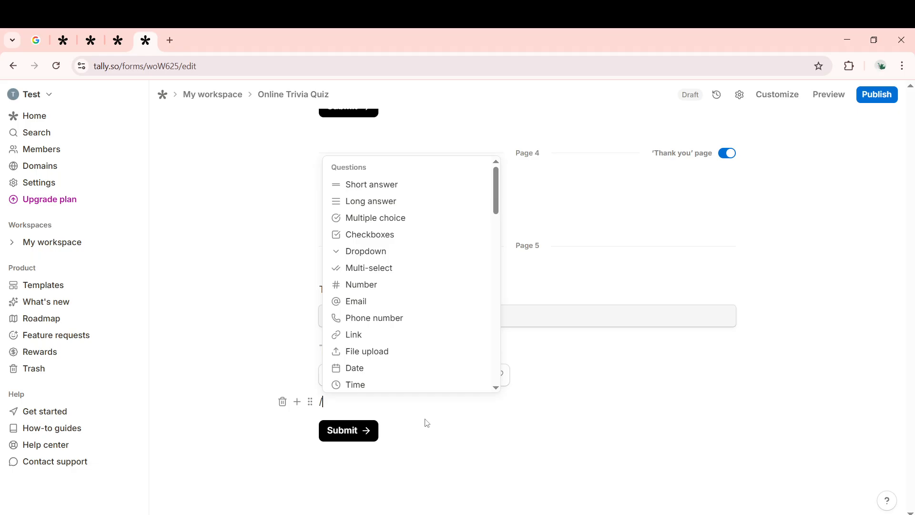
{"action": "type", "text": "ME"}
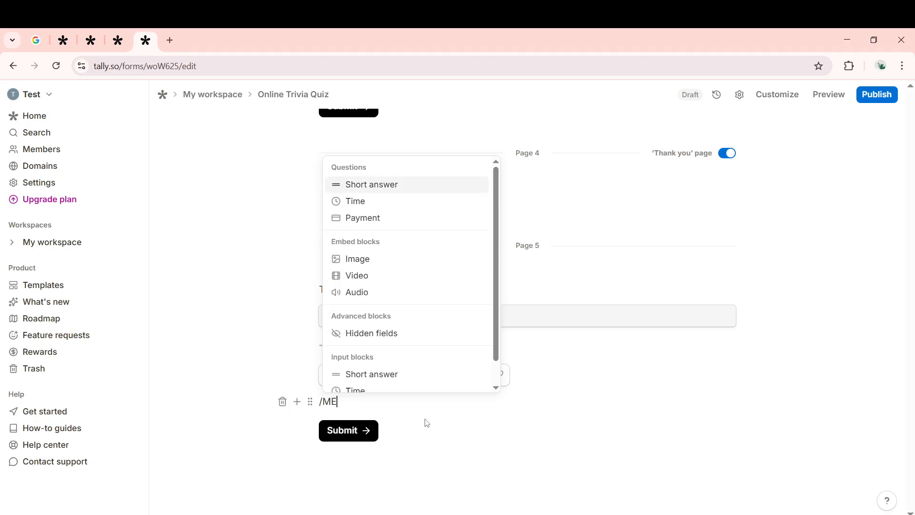
{"action": "type", "text": "D"}
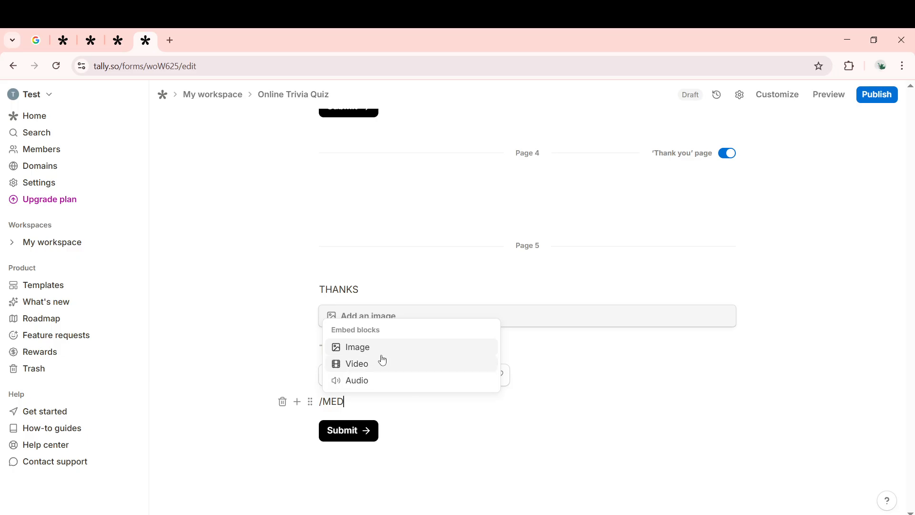
{"action": "left_click", "coordinate": [455, 432]}
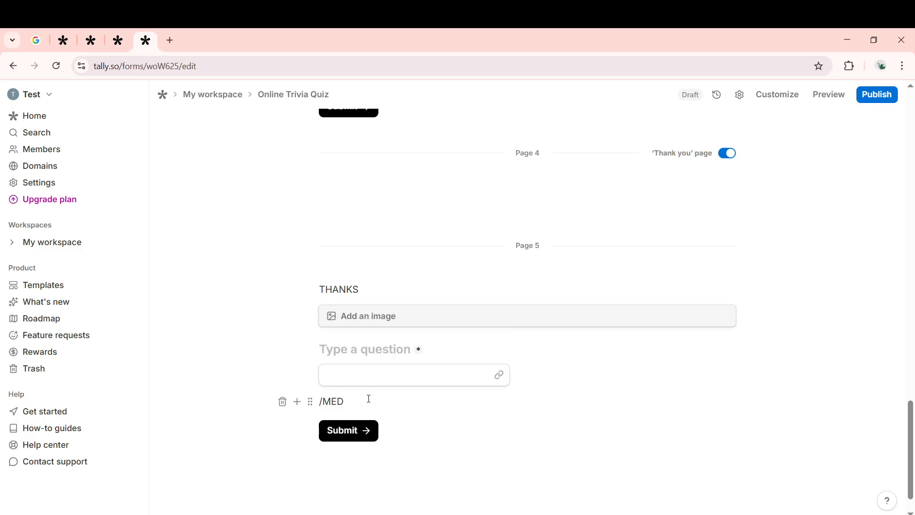
Examine the block options of the /MED line, the image block and the THANKS text on page 5.
{"action": "left_click", "coordinate": [307, 403]}
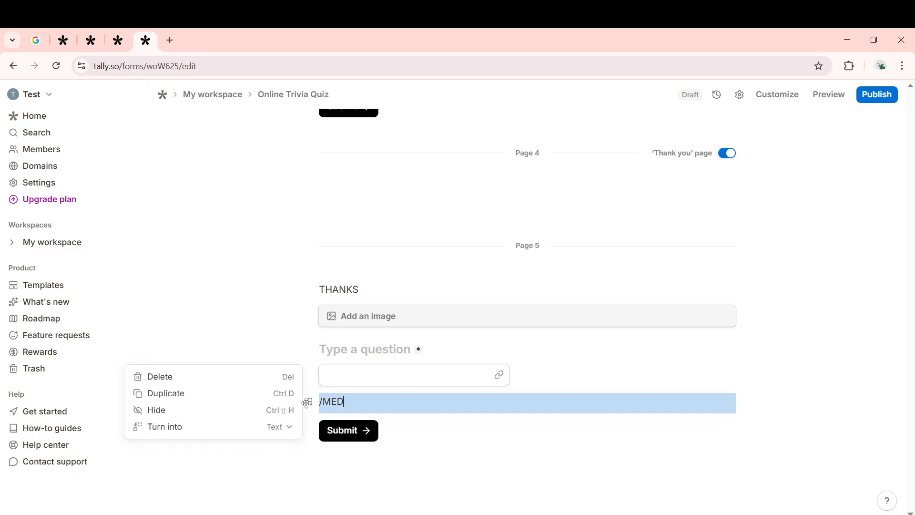
{"action": "left_click", "coordinate": [313, 365]}
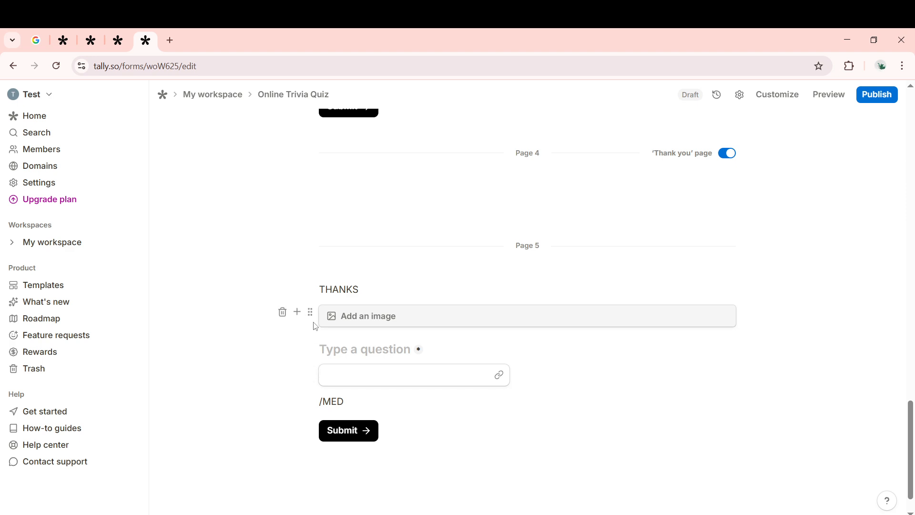
{"action": "left_click", "coordinate": [310, 314]}
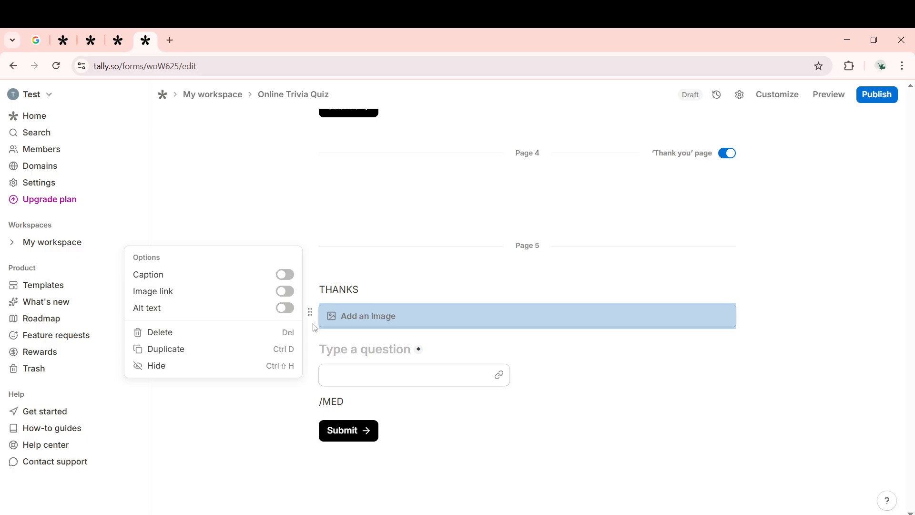
{"action": "left_click", "coordinate": [318, 289]}
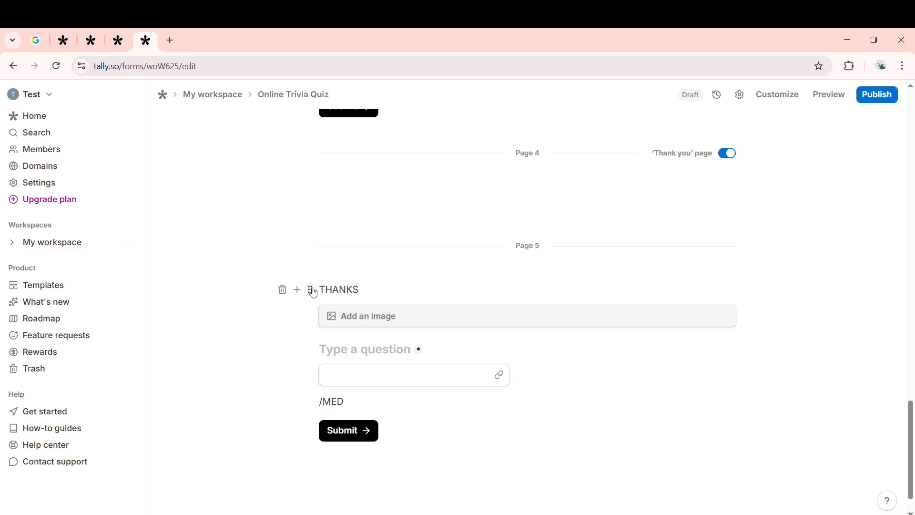
{"action": "left_click", "coordinate": [310, 288]}
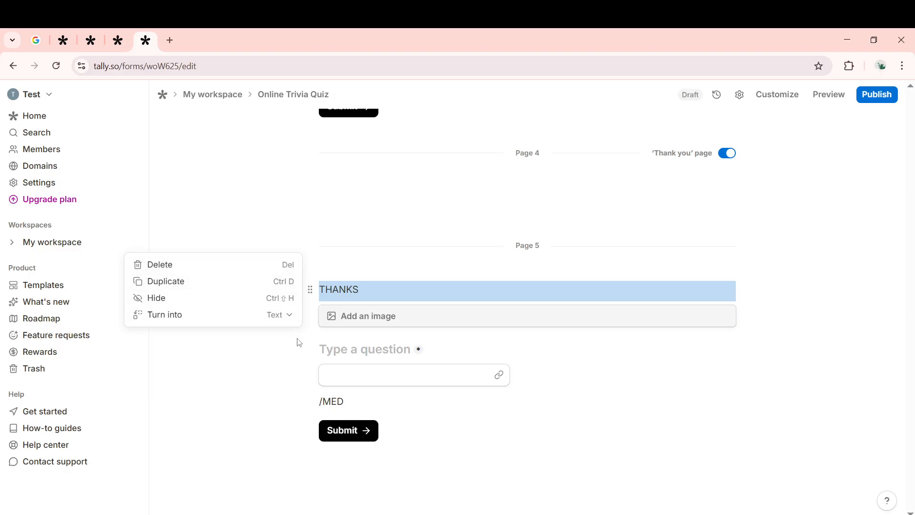
{"action": "left_click", "coordinate": [322, 351]}
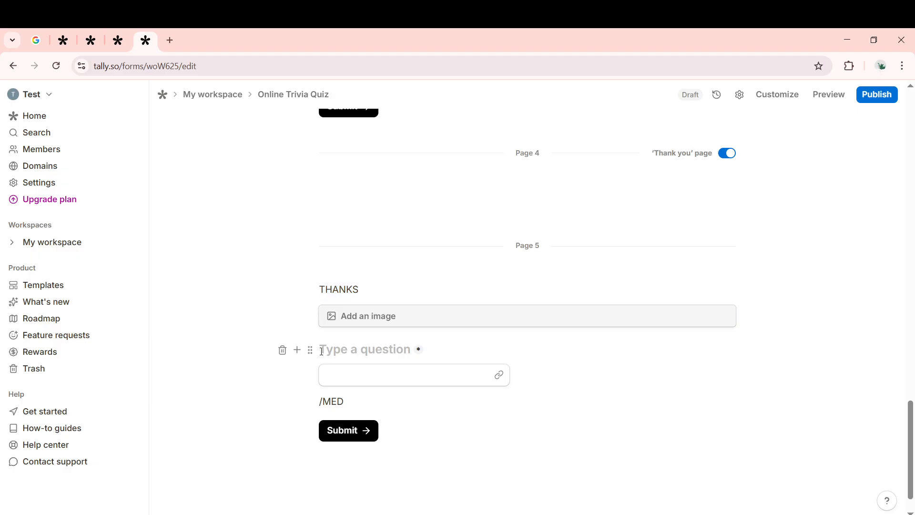